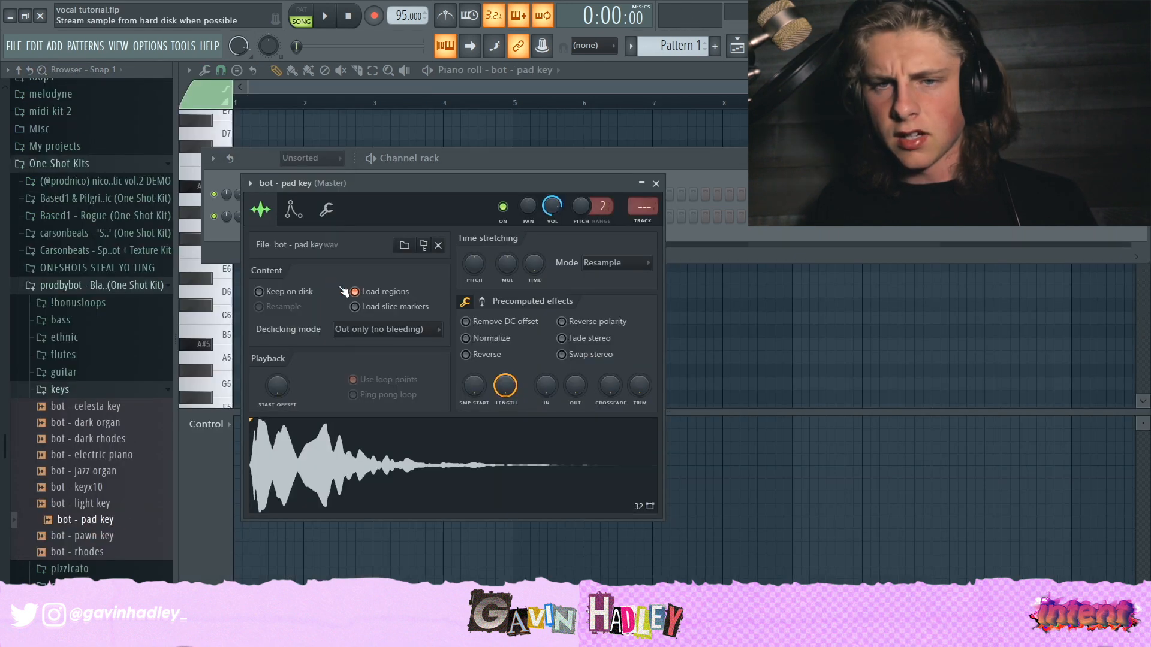
Step: Open the bot - pad key sampler's envelope settings, and begin its melody with A#5 and G#5 in bar 1, C#6 and C6 in bar 2
click(294, 213)
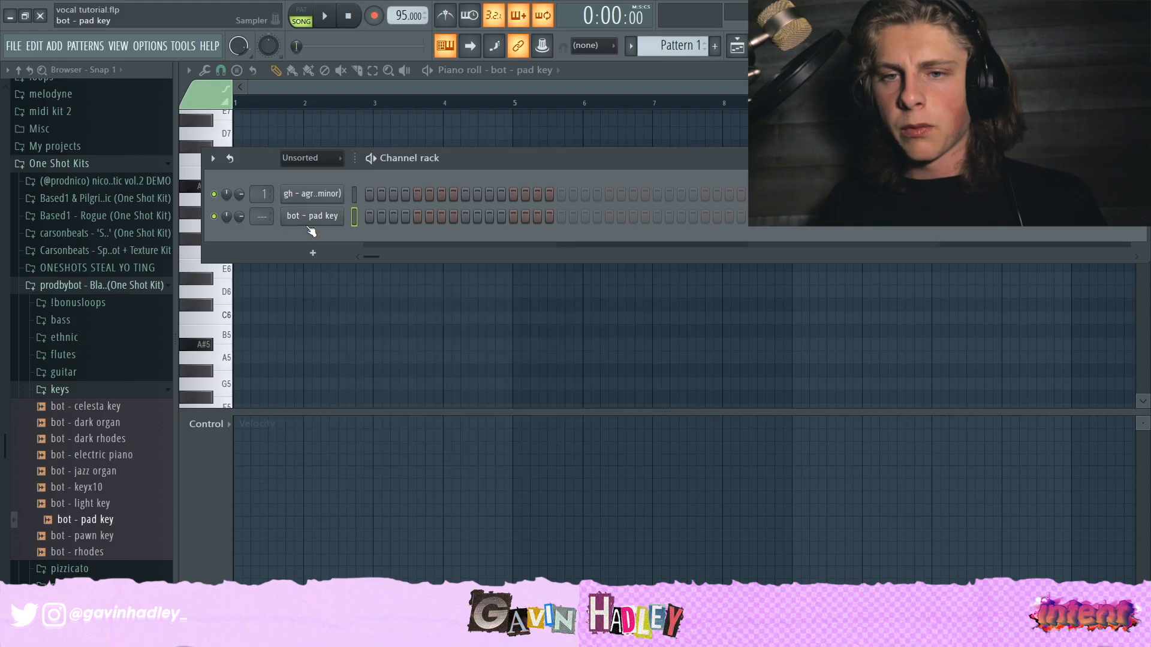
click(308, 216)
click(342, 174)
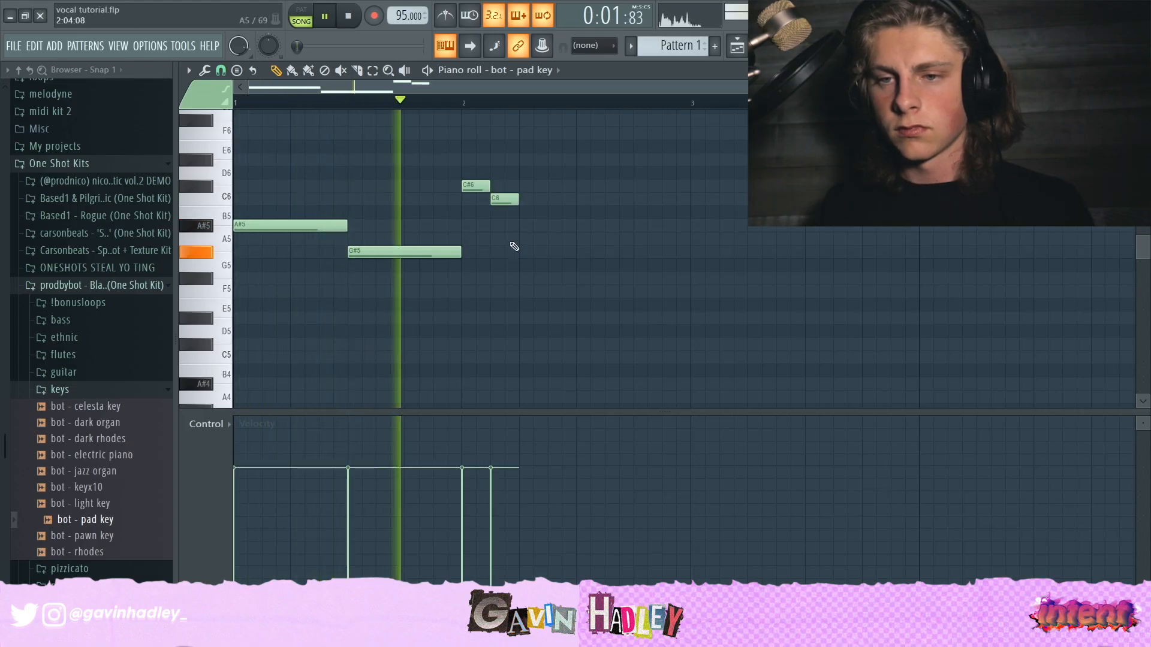
Step: Continue the melody in bar 2 with short F5, F#5, F5 and D#5 notes, and add a one-bar F5 at bar 3
click(531, 251)
key(space)
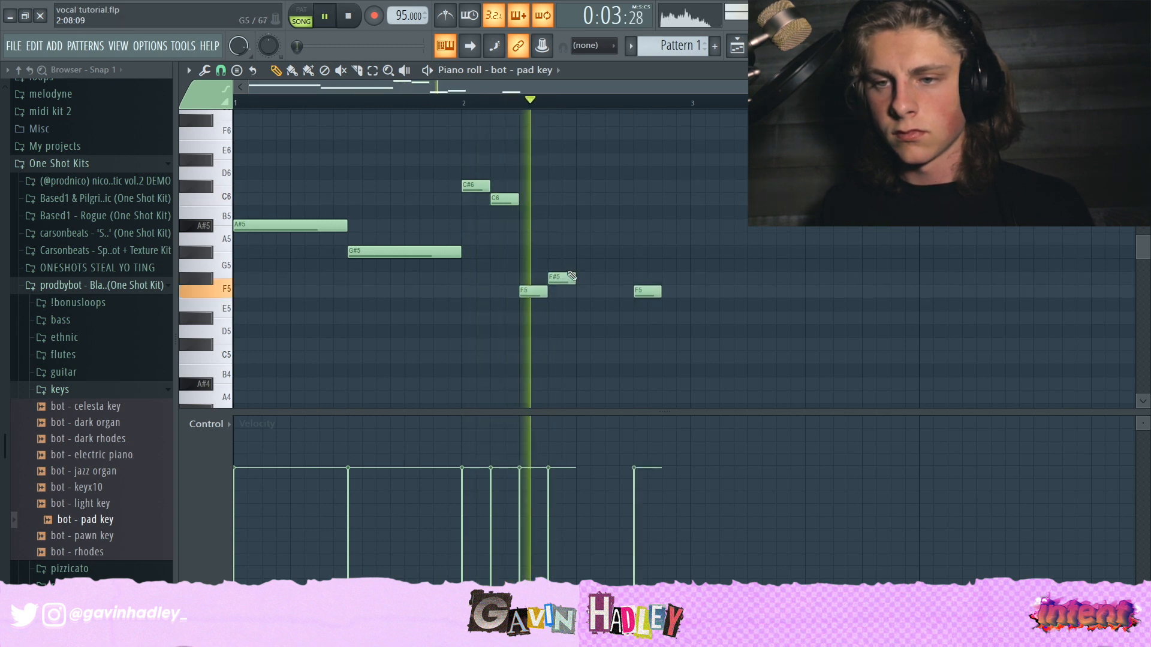
click(590, 292)
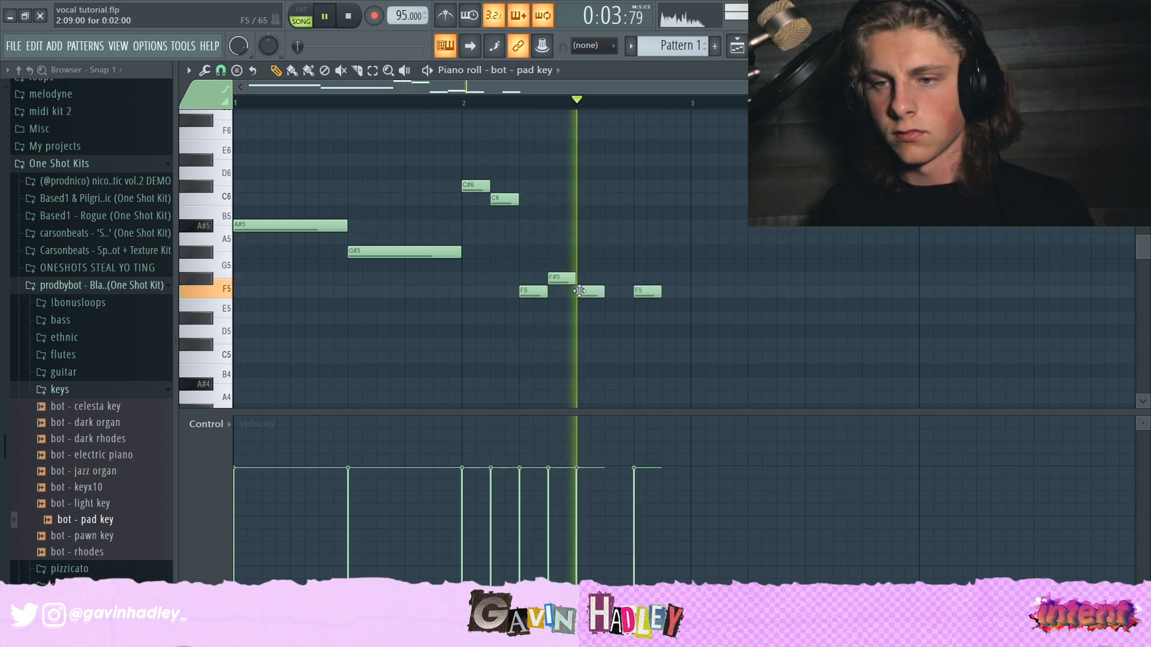
click(636, 317)
key(space)
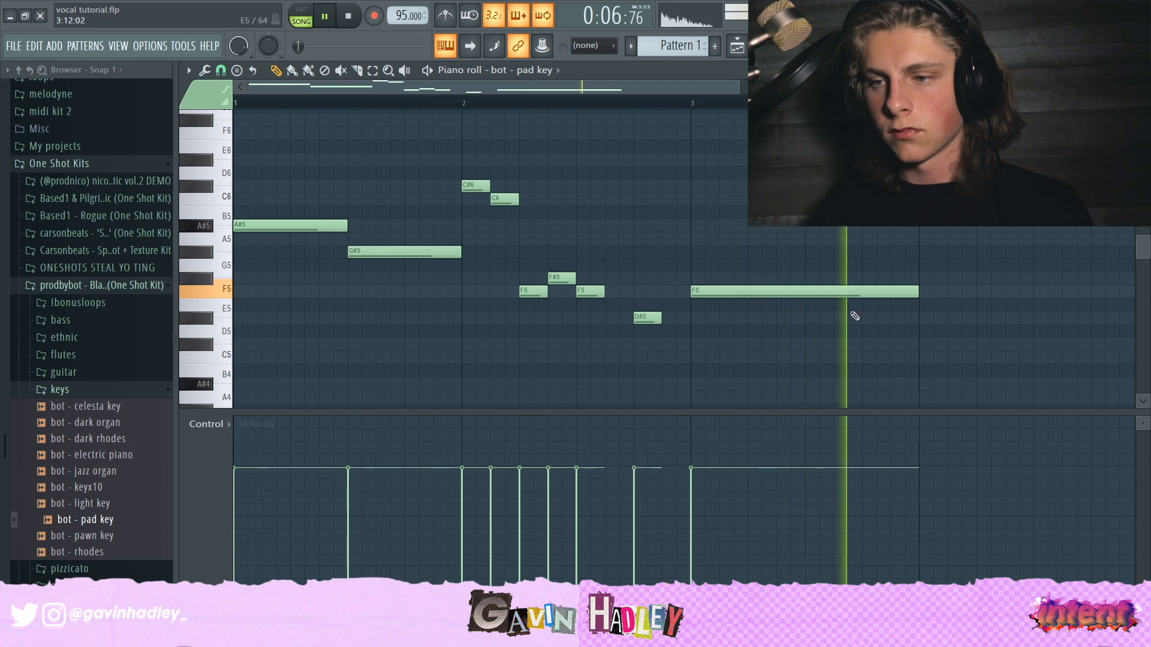
Step: Extend the melody downward with one-bar D#5, C#5 and C5 notes from late bar 3 through bar 4
click(857, 317)
click(926, 344)
click(1037, 358)
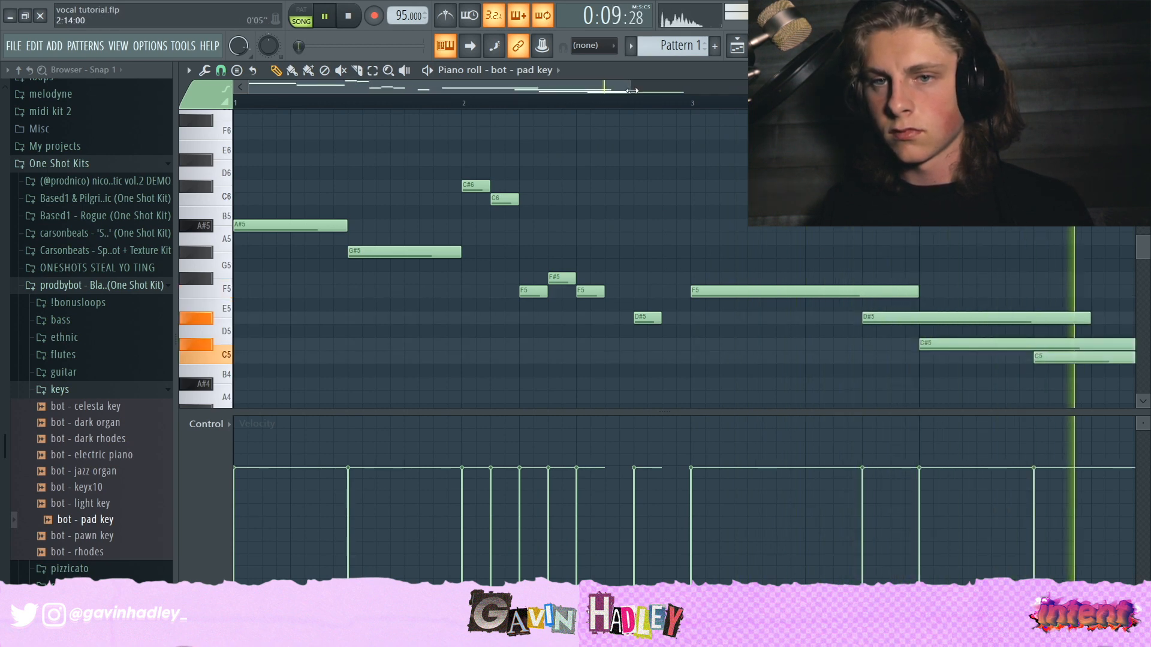
Step: Cut the final C5 note off at the start of bar 5 and swap the channel's sample to bot - light key
scroll(1031, 358, down, 3)
key(c)
drag(724, 377, 728, 326)
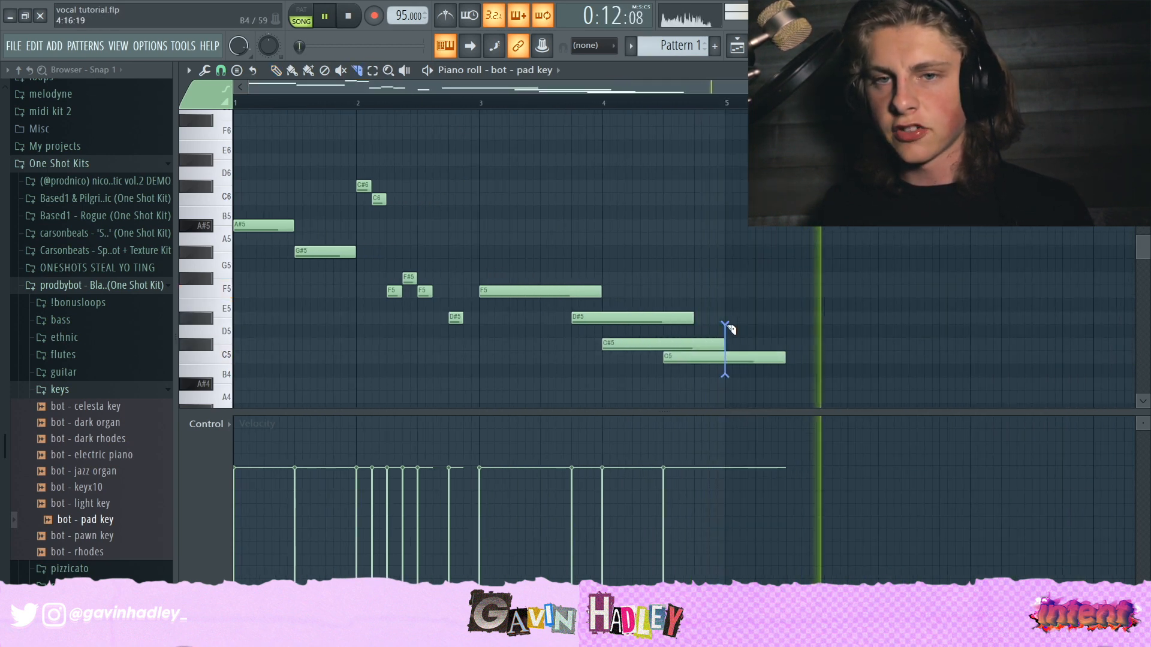
click(786, 45)
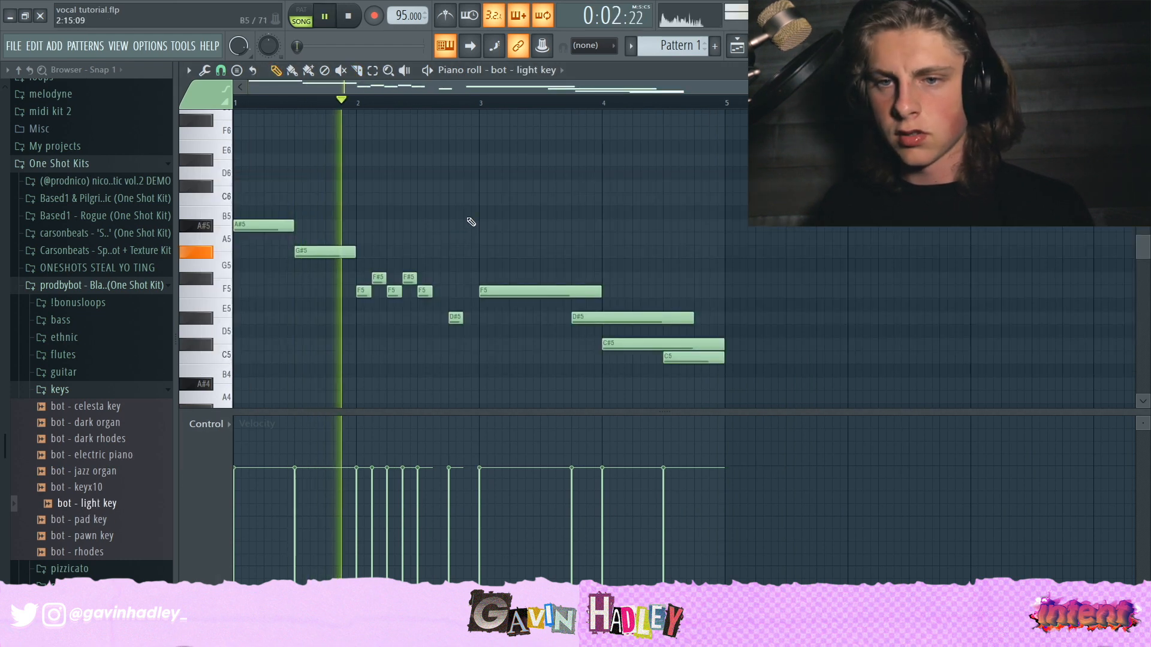
Step: Switch the melody's sample to bulletin - bell, remove the note overlaps and repeat the four-bar melody in bars 5 to 8
click(418, 225)
right_click(420, 225)
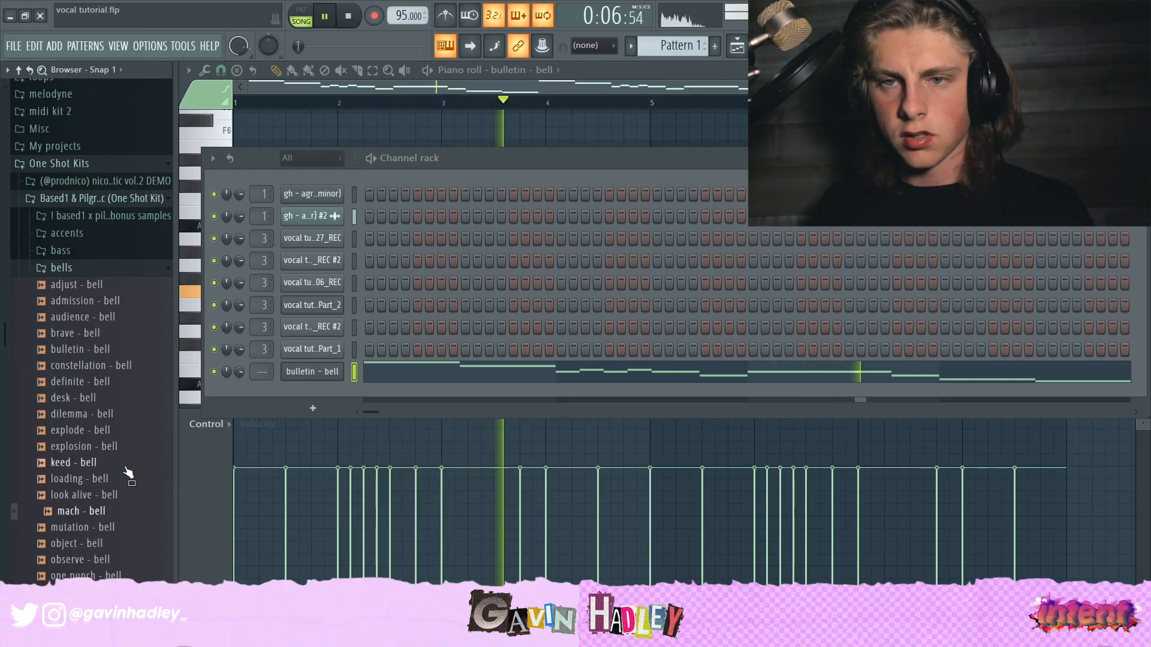
click(279, 80)
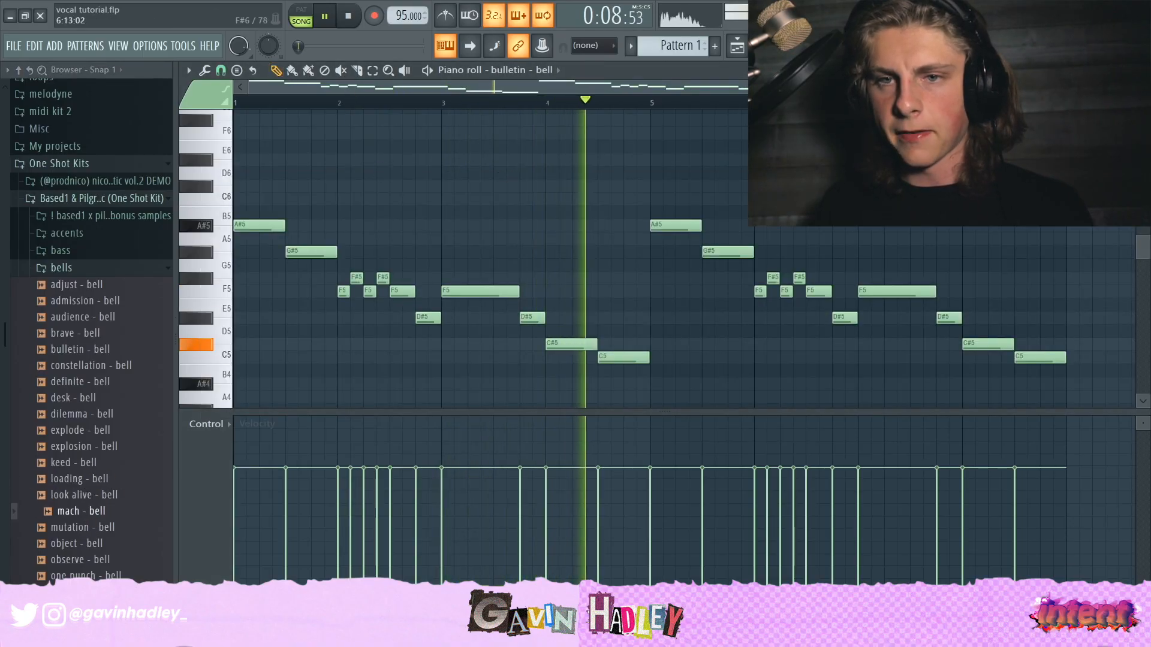
Step: Add short slide notes rising C6, C#6, D#6 and F6 over bar 3's long F5, plus a D#5 slide, and play them back
key(space)
scroll(232, 114, up, 2)
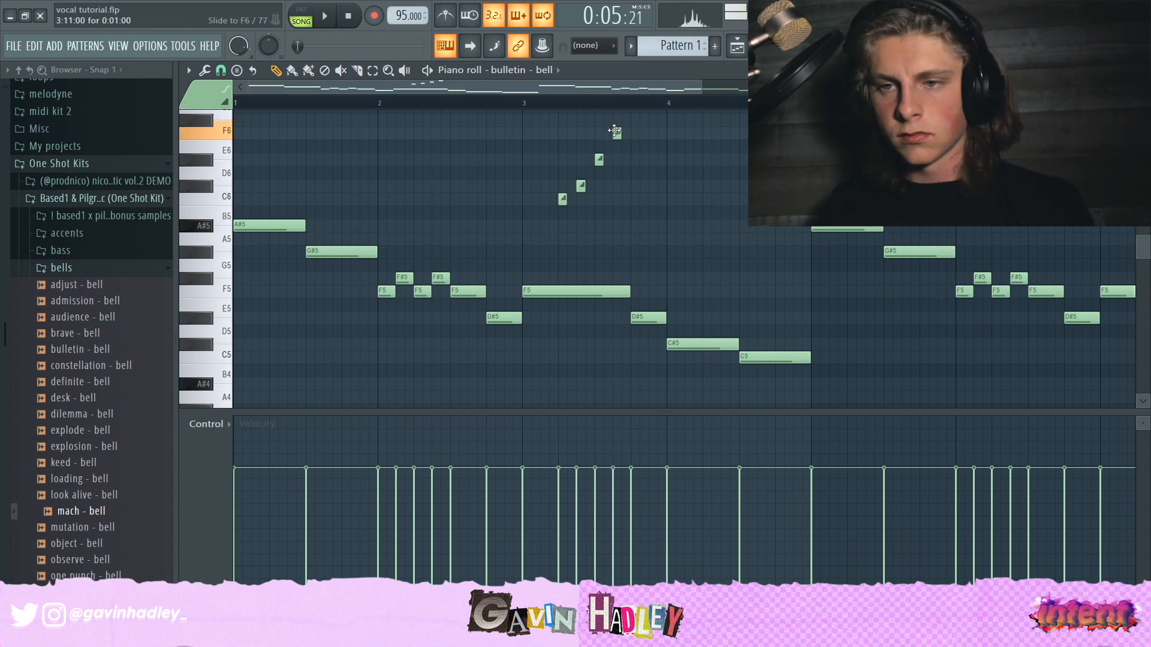
key(space)
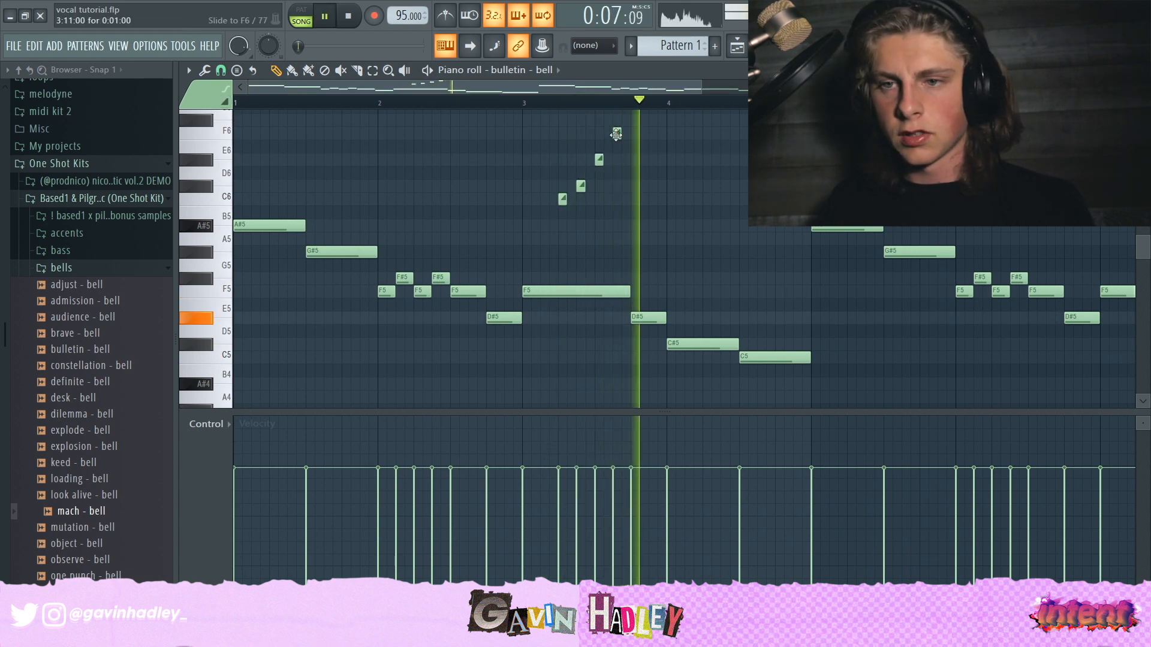
key(space)
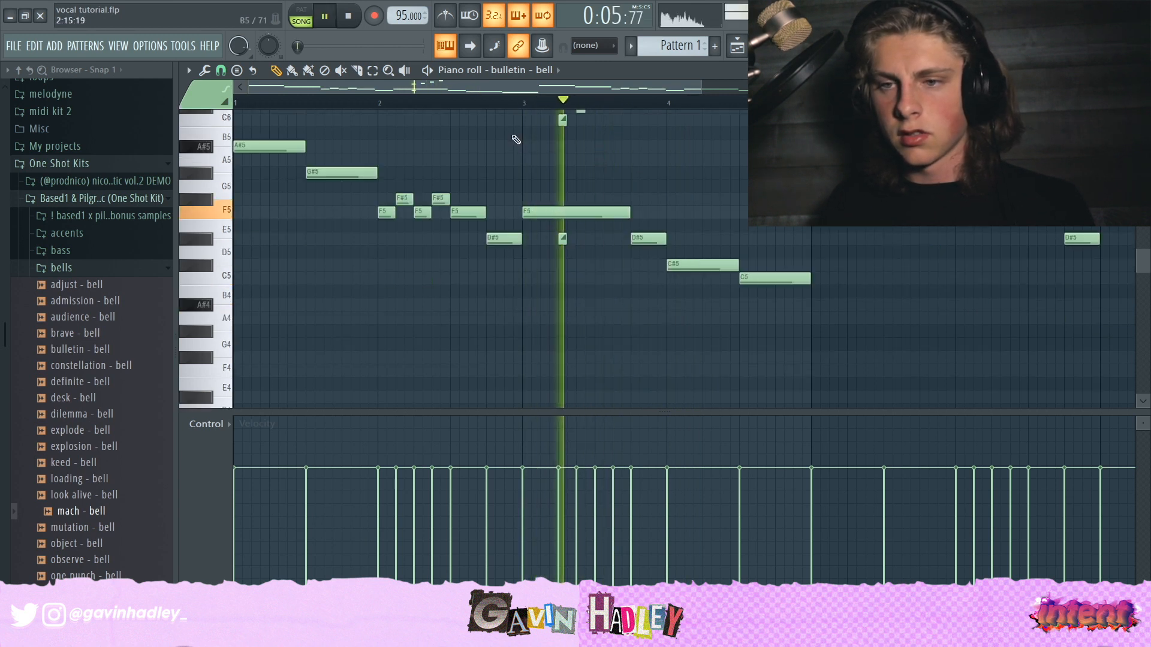
Step: Replace the notes in bars 5 to 8 with a copy of the first four bars, including the slide notes
scroll(652, 280, up, 3)
scroll(652, 280, up, 2)
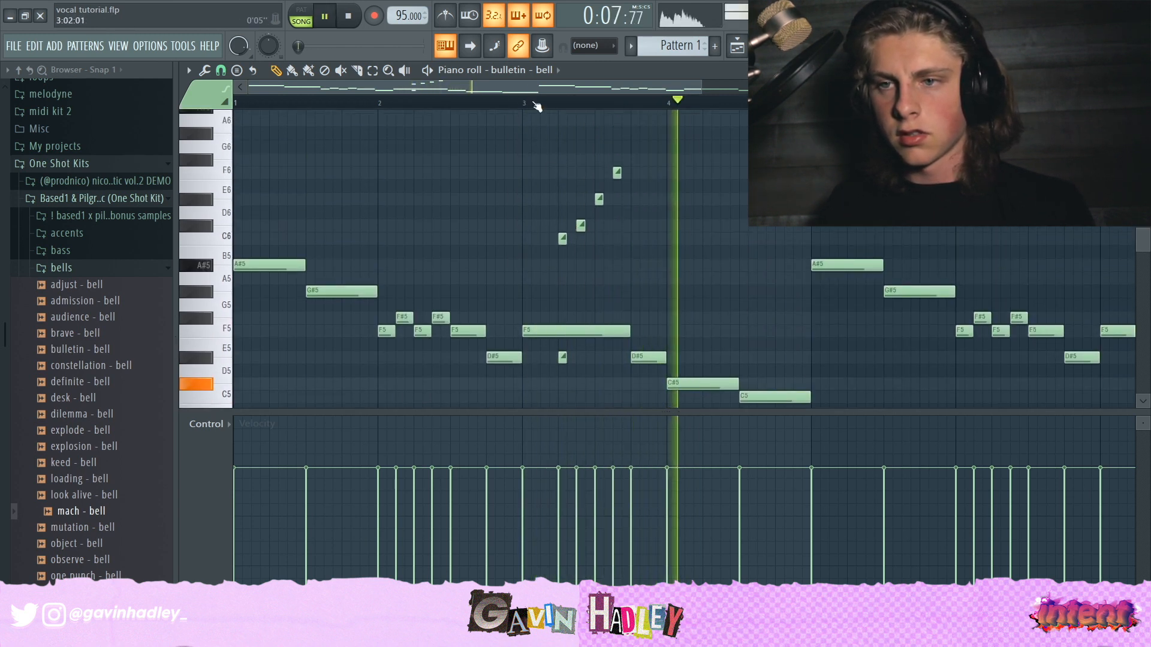
scroll(403, 88, down, 2)
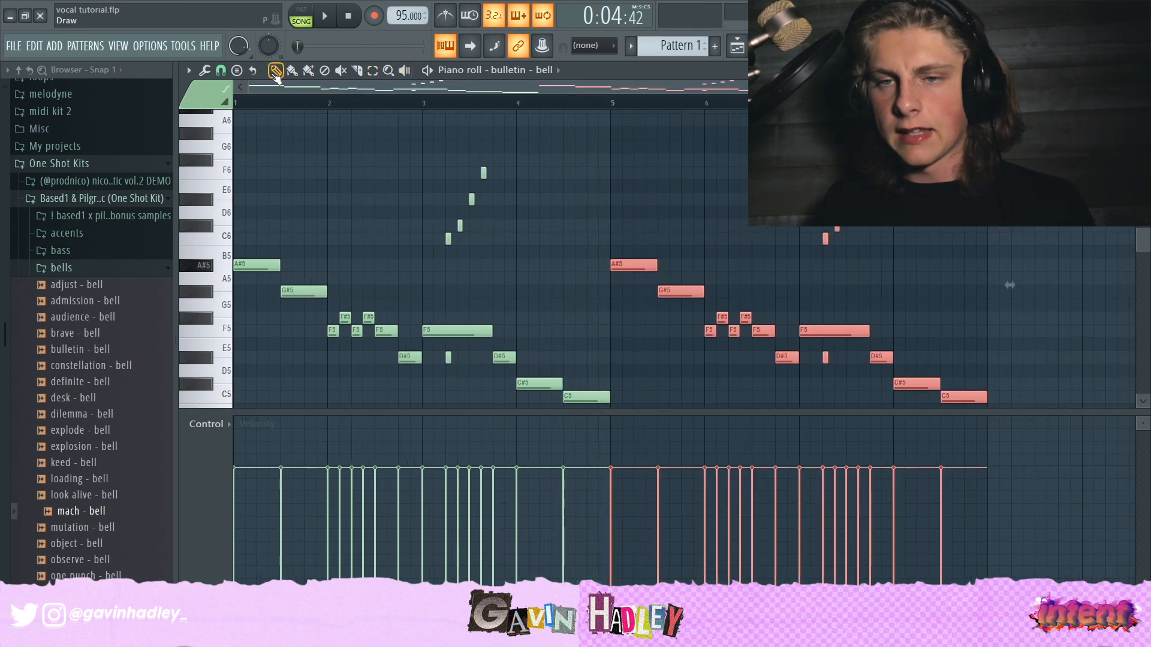
right_click(514, 206)
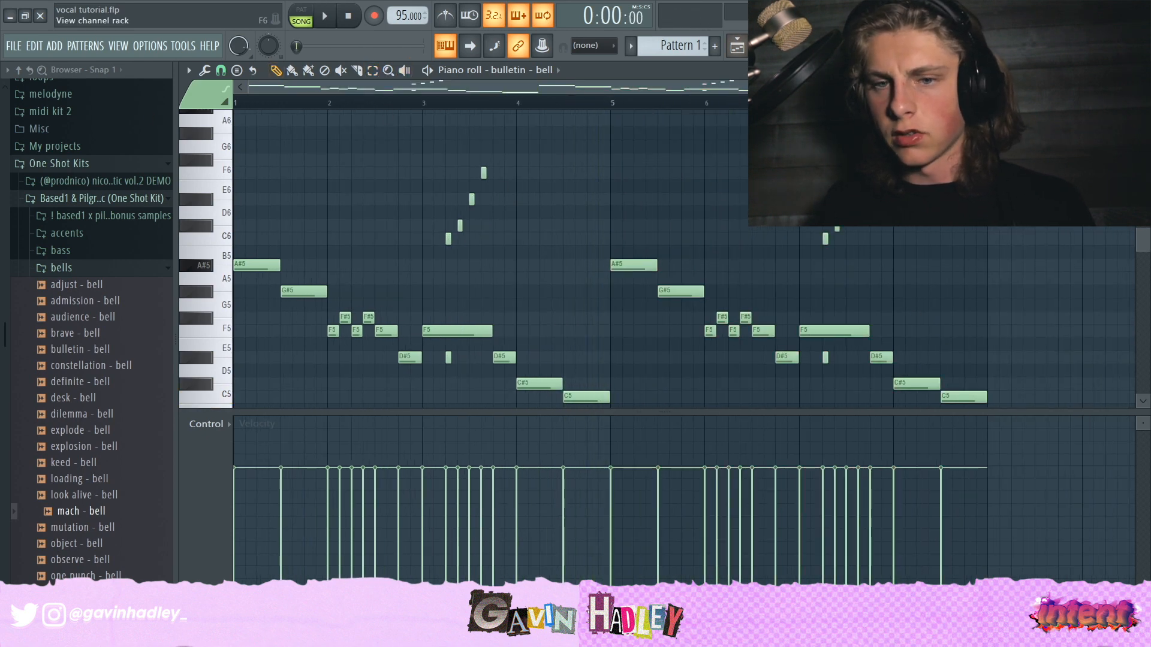
Step: On the bulletin - bell mixer track, lower the dry level and raise the wet level of Fruity Reeverb 2 during playback
click(786, 45)
click(810, 45)
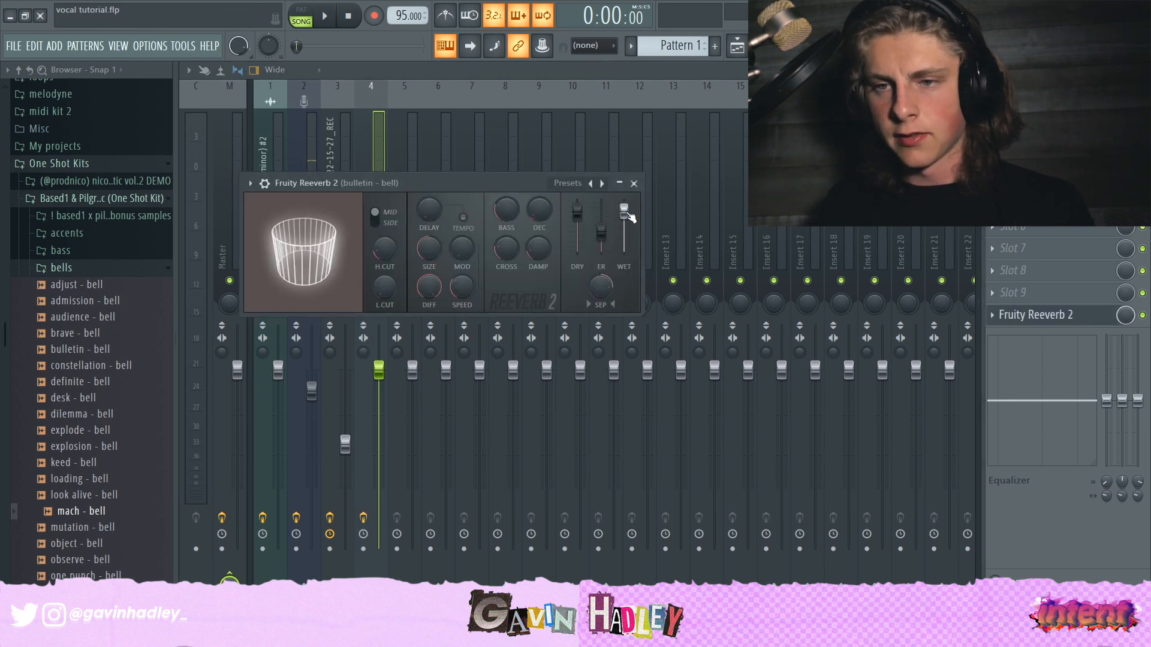
key(space)
drag(576, 211, 576, 228)
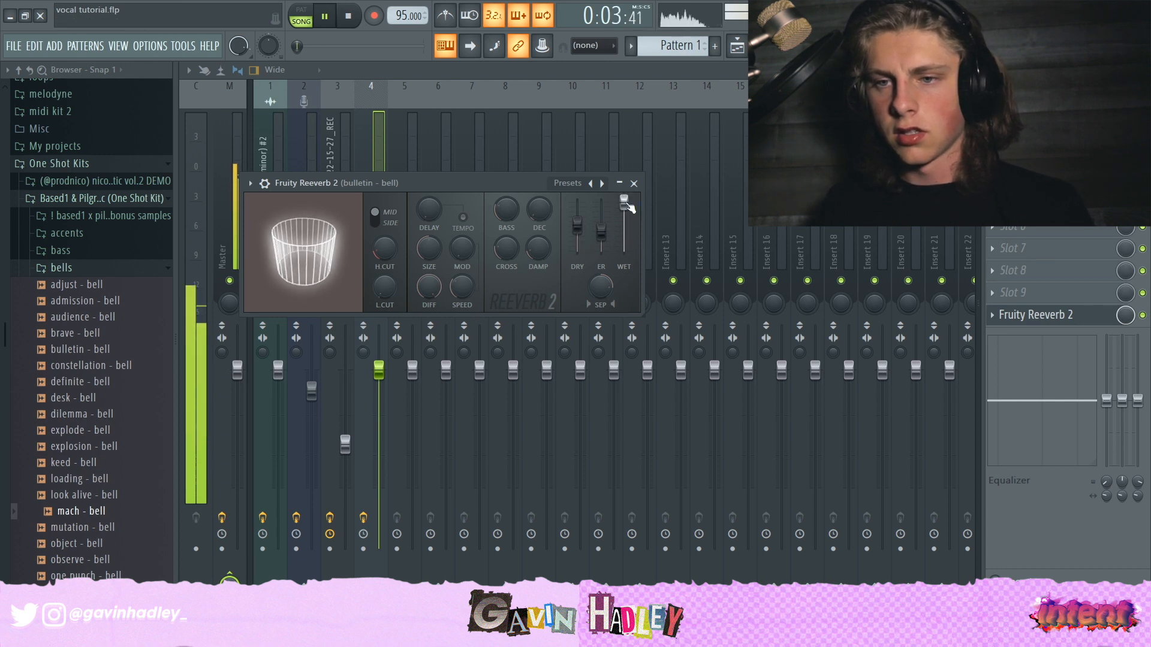
key(Escape)
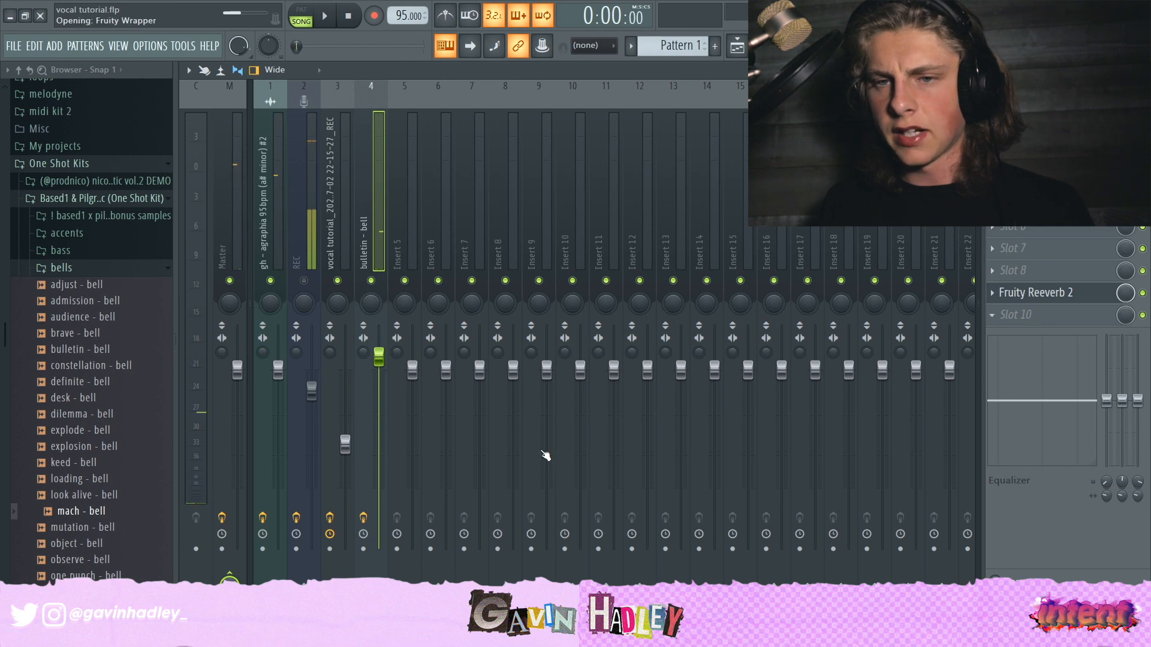
Step: Add Fruity parametric EQ 2 to the bell track with the 20Hz + 18kHz cut preset, and raise its high-pass cutoff
click(360, 175)
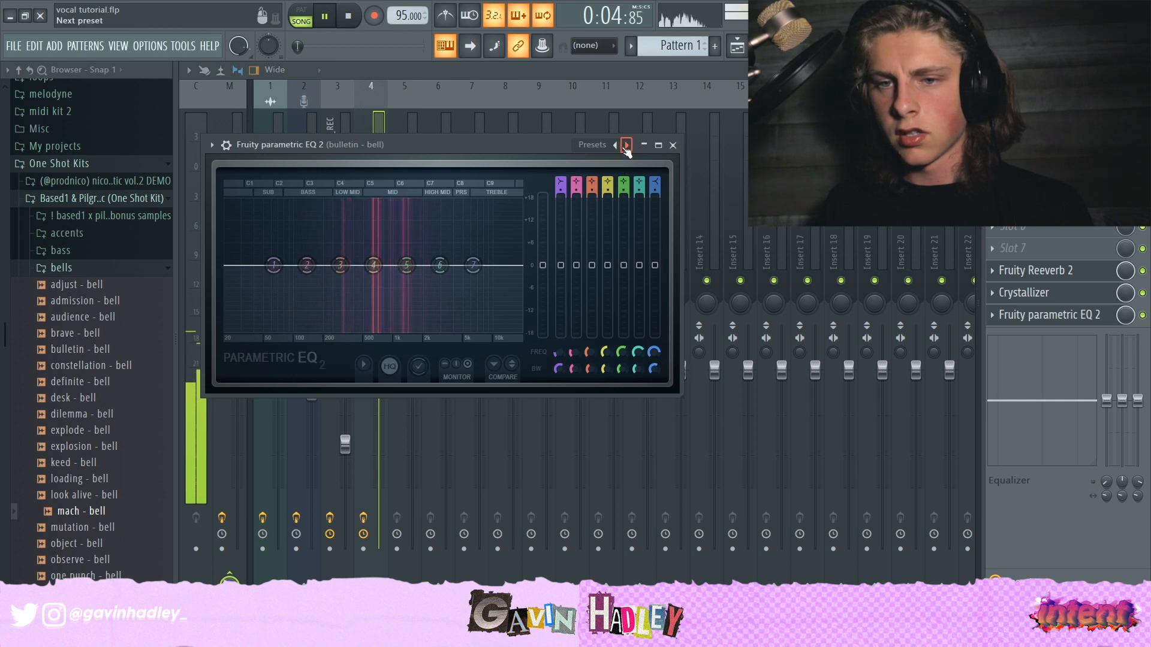
click(625, 146)
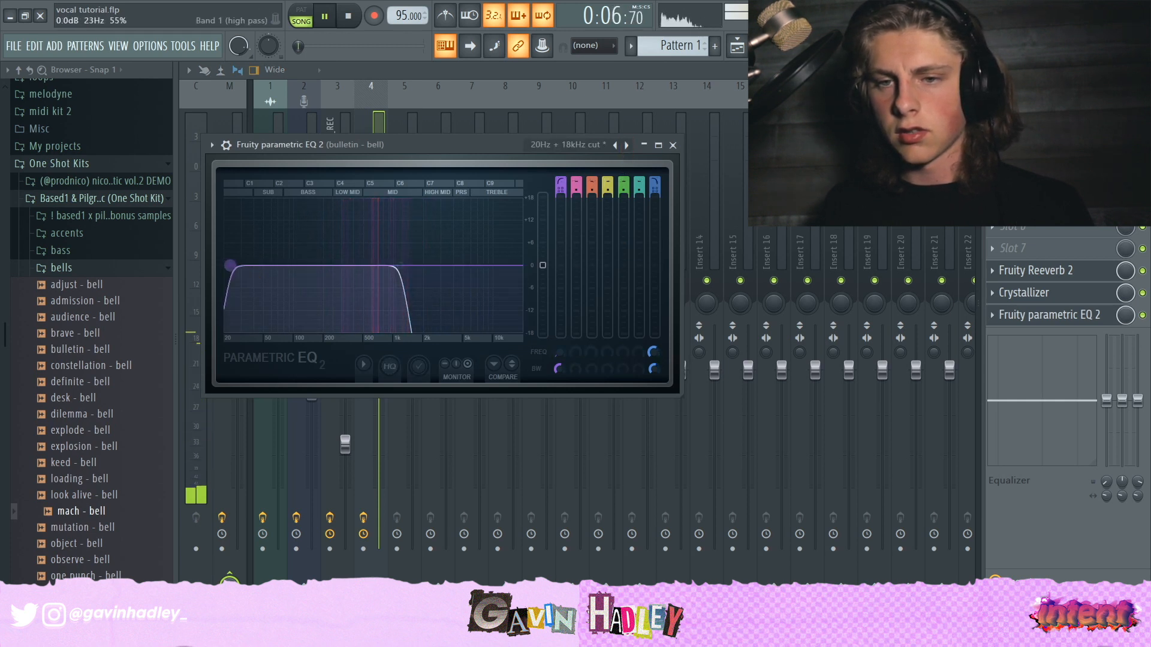
drag(230, 265, 338, 265)
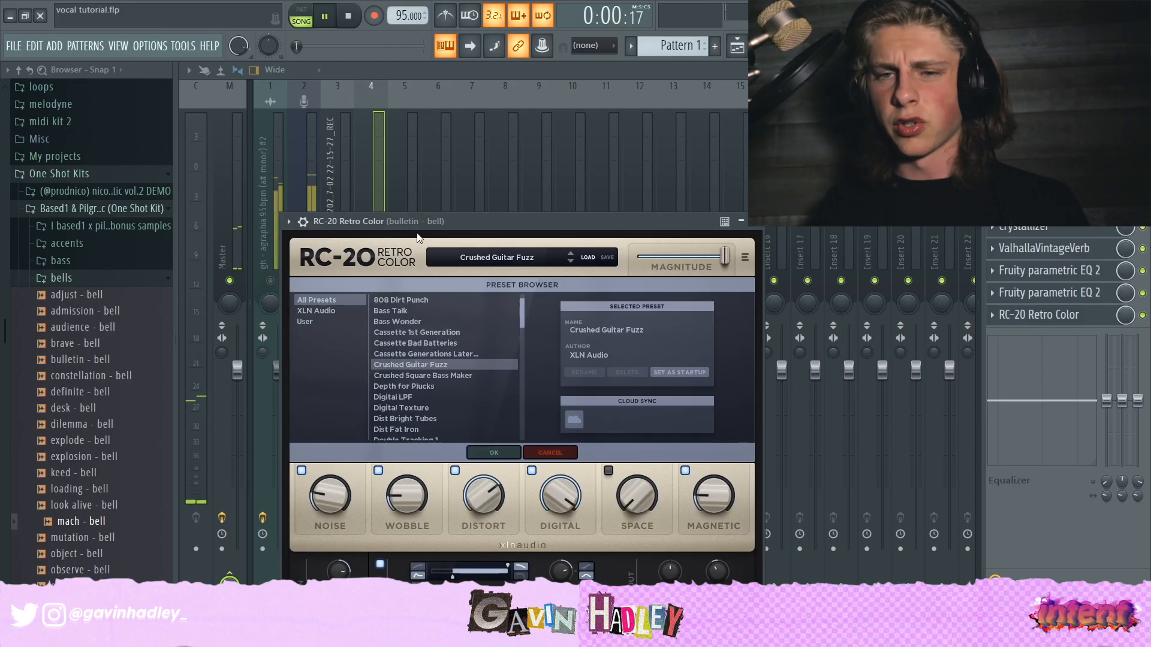
Step: Set the bell's RC-20 Retro Color to Cassette 1st Generation with 130% output width, and lower the track's fader to about -13 dB
key(space)
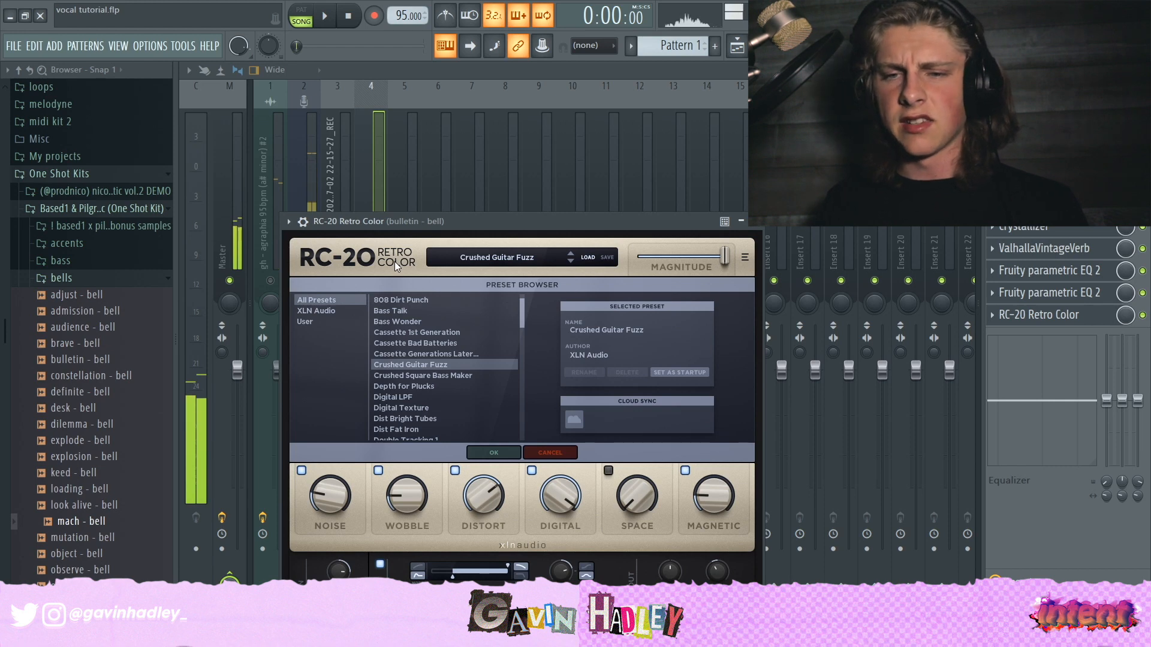
click(400, 374)
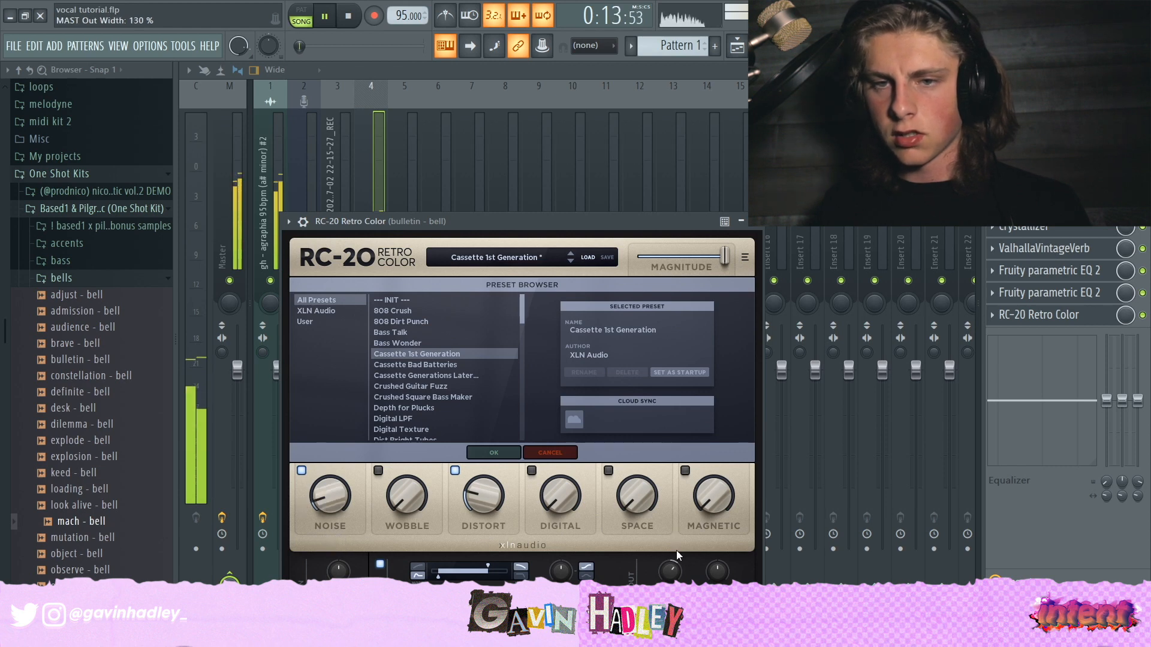
click(368, 185)
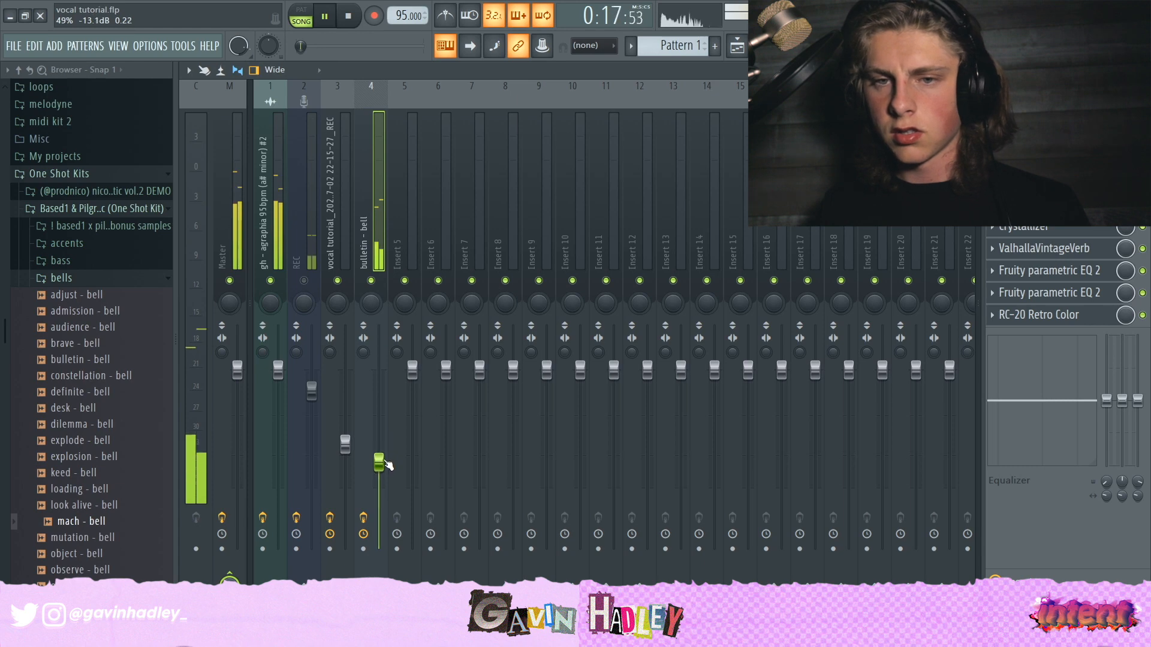
click(276, 234)
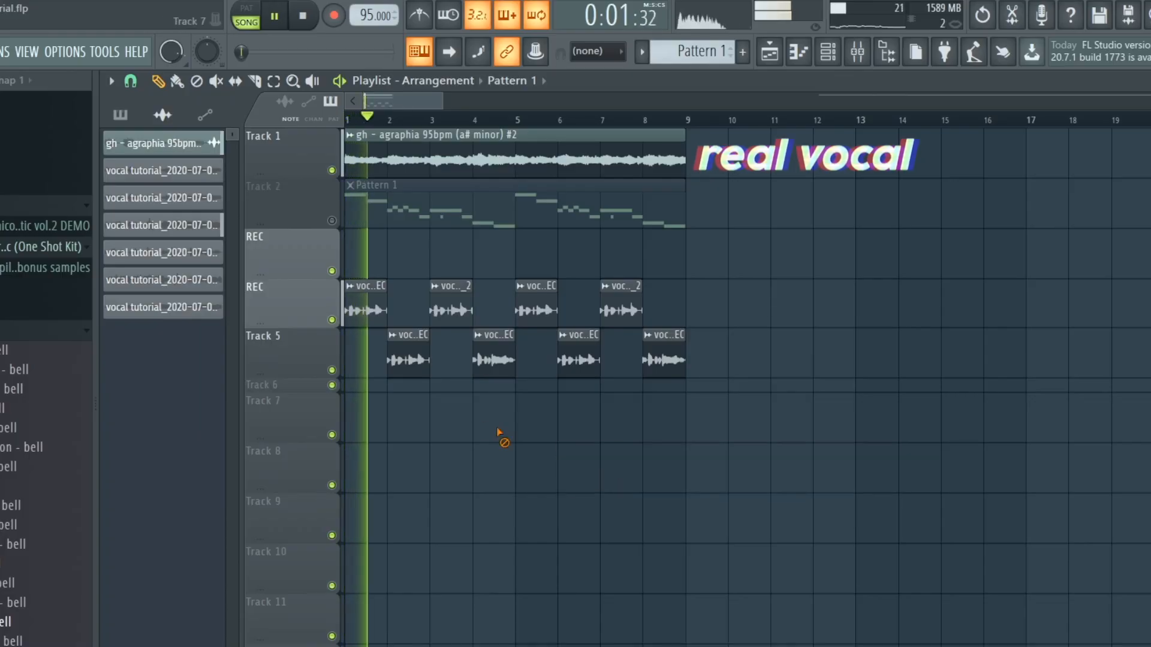
Step: Compare against the real vocal by muting the recorded vocal tracks and unmuting Track 2, and raise the bulletin - bell mixer fader
click(538, 433)
right_click(569, 434)
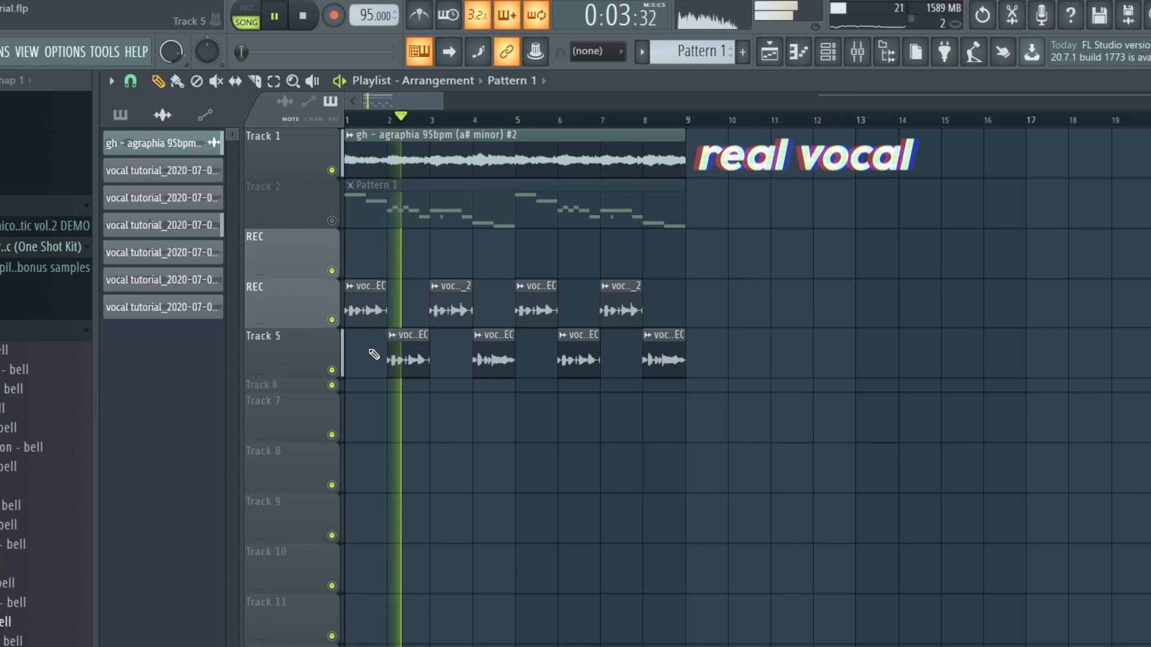
click(603, 468)
right_click(616, 473)
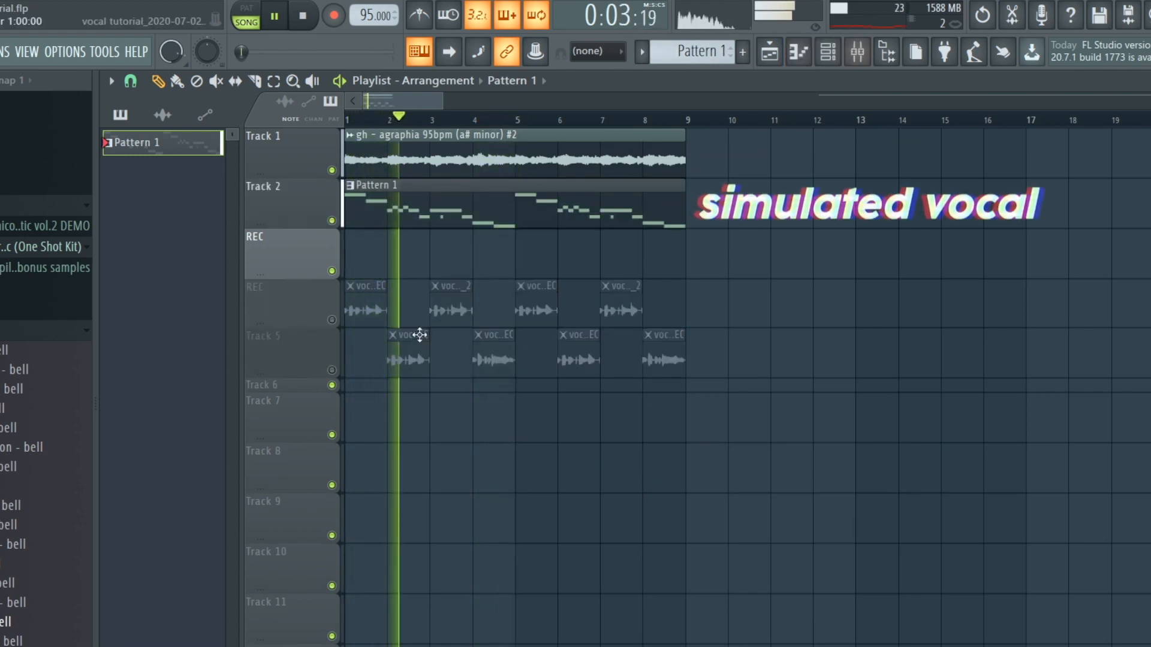
click(869, 51)
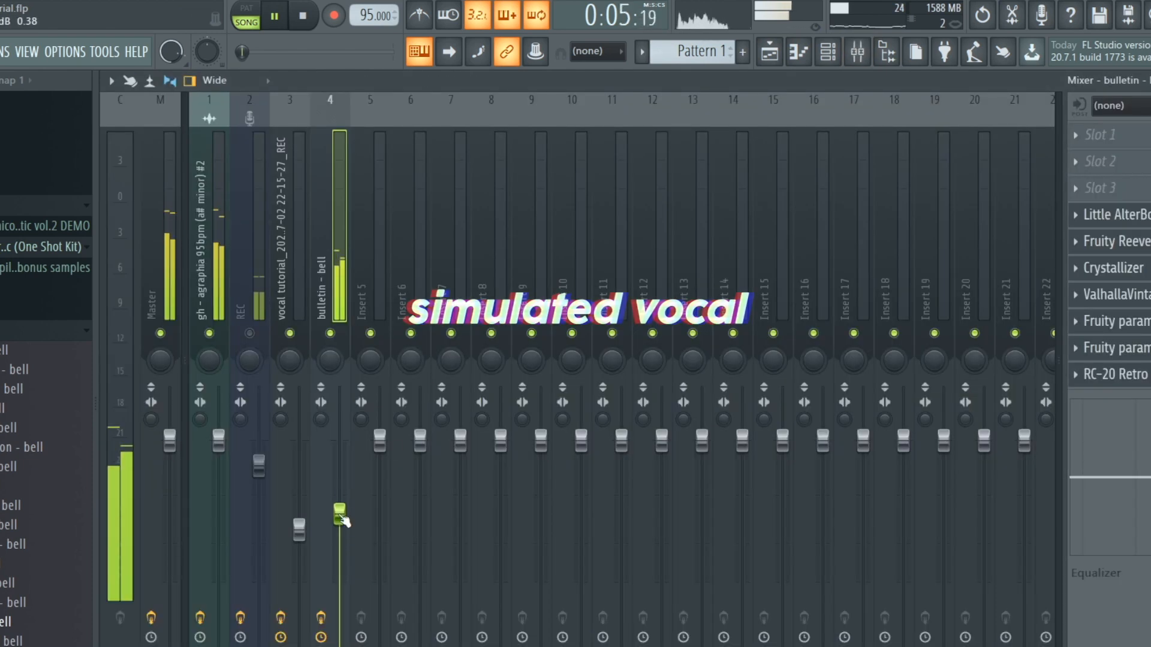